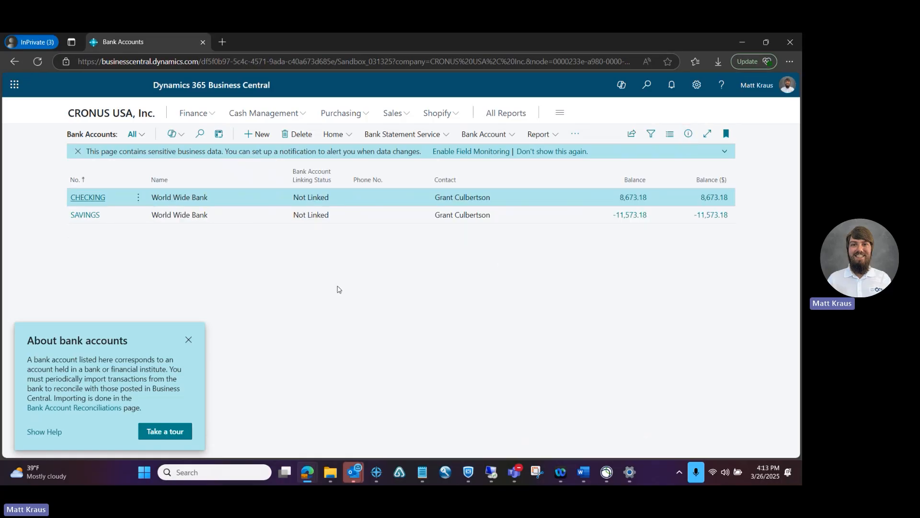
Step: Create a new bank account with No. ACH and name ACH EFT Payments
left_click(258, 135)
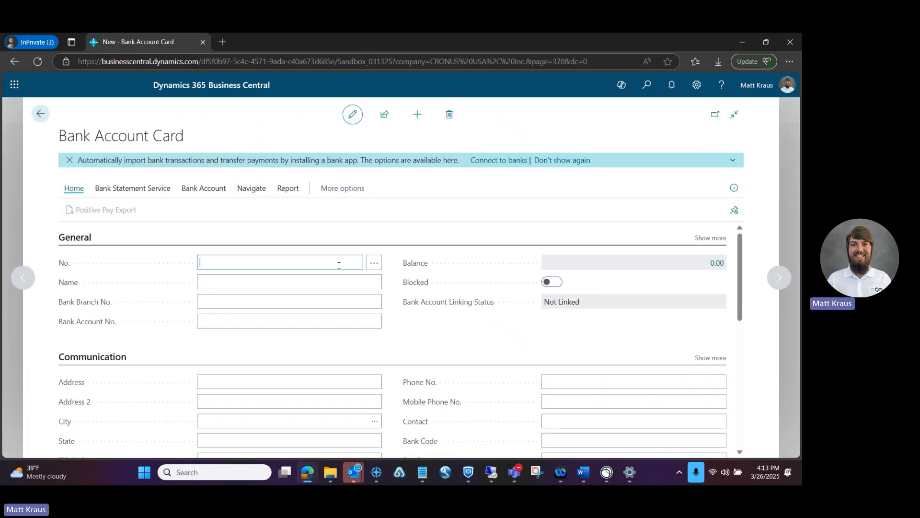
type("ACH")
key("Tab")
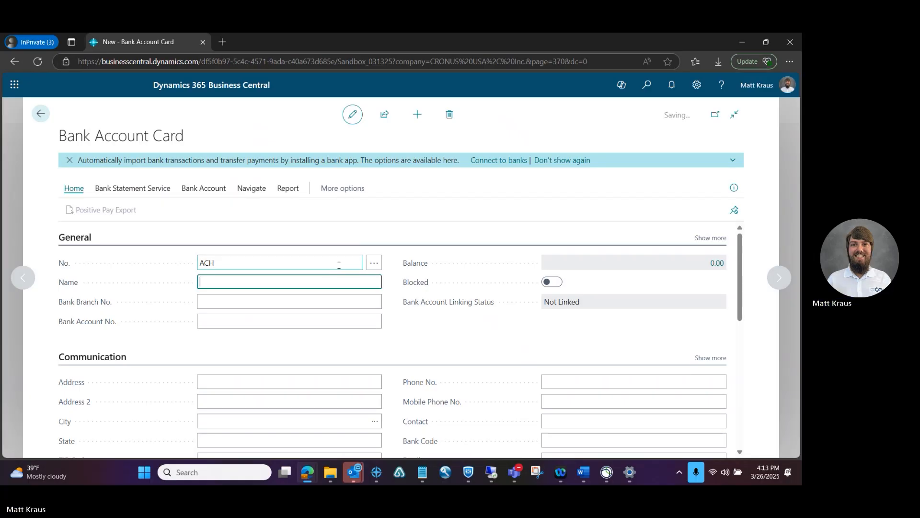
type("E")
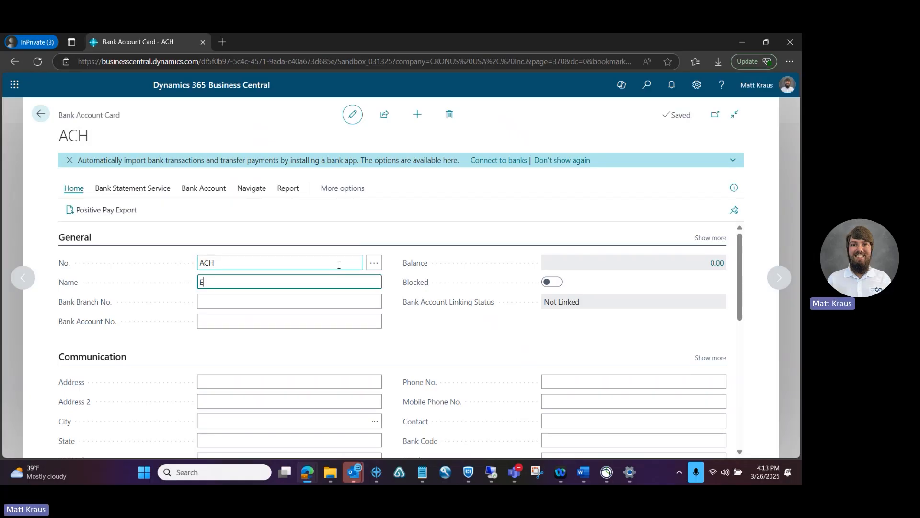
type("CH EFT Payme")
key("Tab")
key("Tab")
key("Tab")
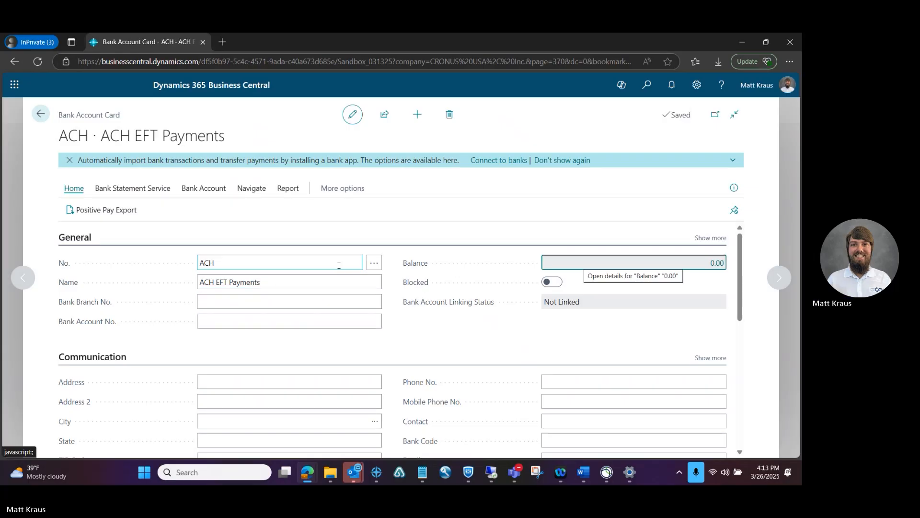
Step: Enter the street address 345 Layaway Lane, removing the extra space before Lane
left_click_drag(741, 271, 743, 305)
left_click(334, 280)
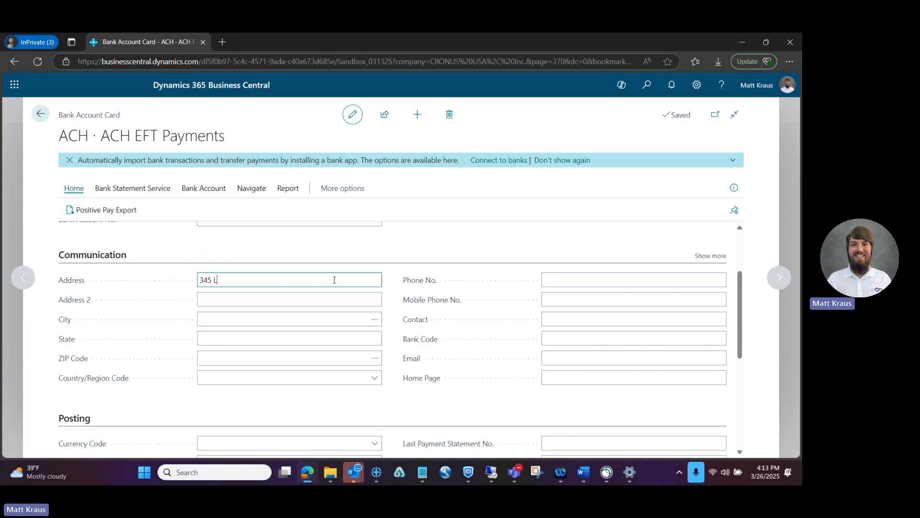
type("345 Layaway  Lane")
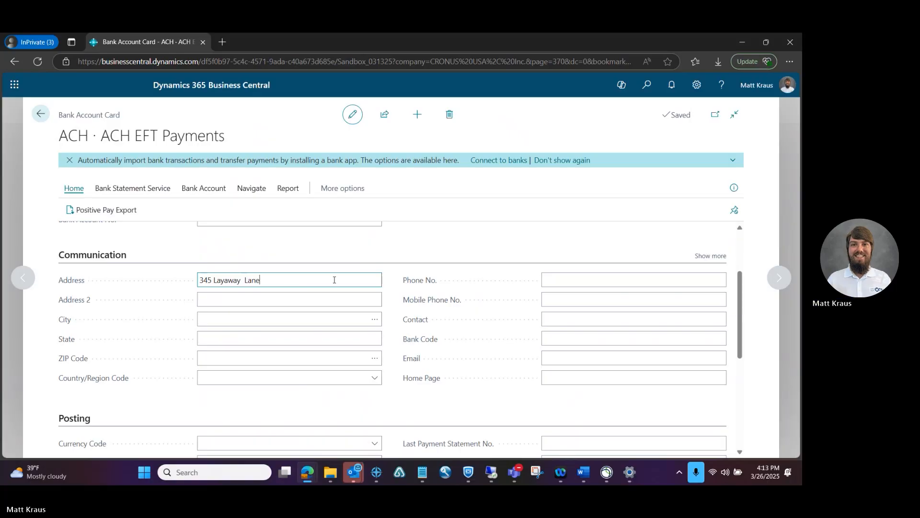
key("Tab")
left_click_drag(264, 280, 244, 280)
left_click(247, 281)
key("BackSpace")
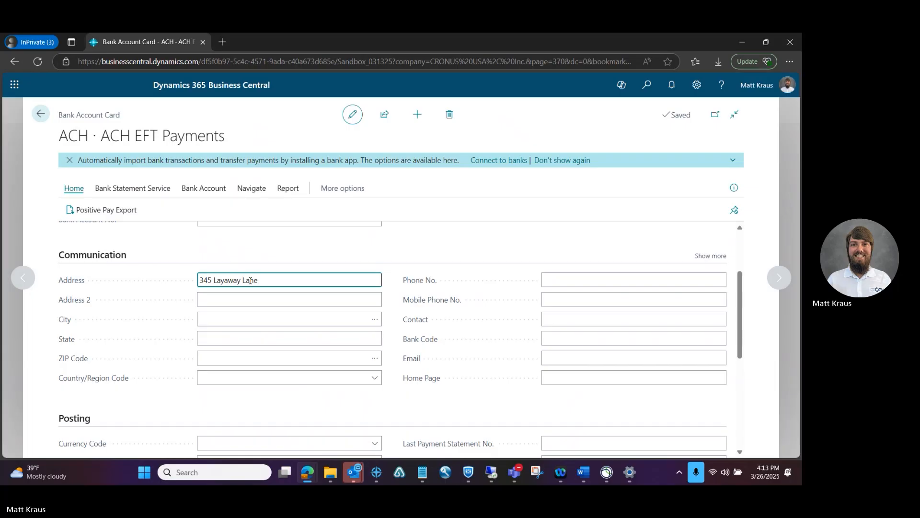
key("Tab")
Step: Set the location to Atlanta, GA by choosing ZIP code 31772
left_click(271, 323)
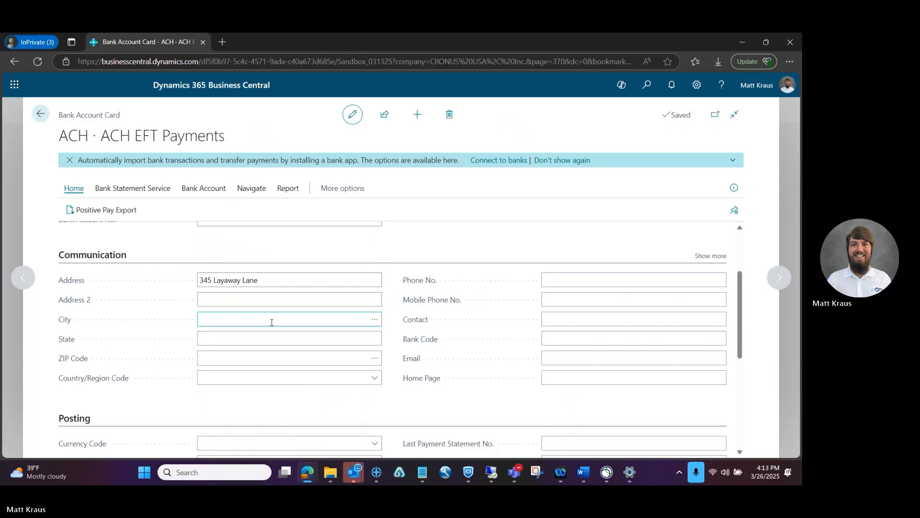
left_click(374, 319)
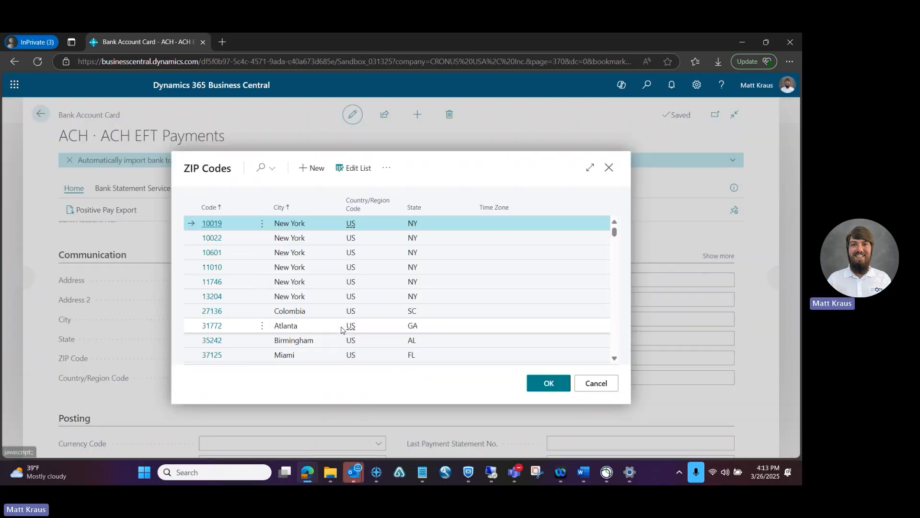
left_click(212, 325)
key("Return")
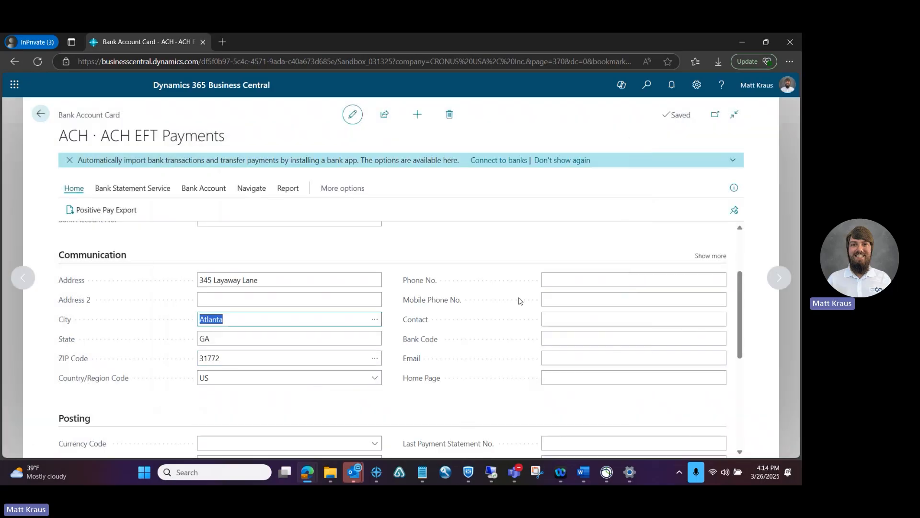
left_click_drag(737, 300, 754, 370)
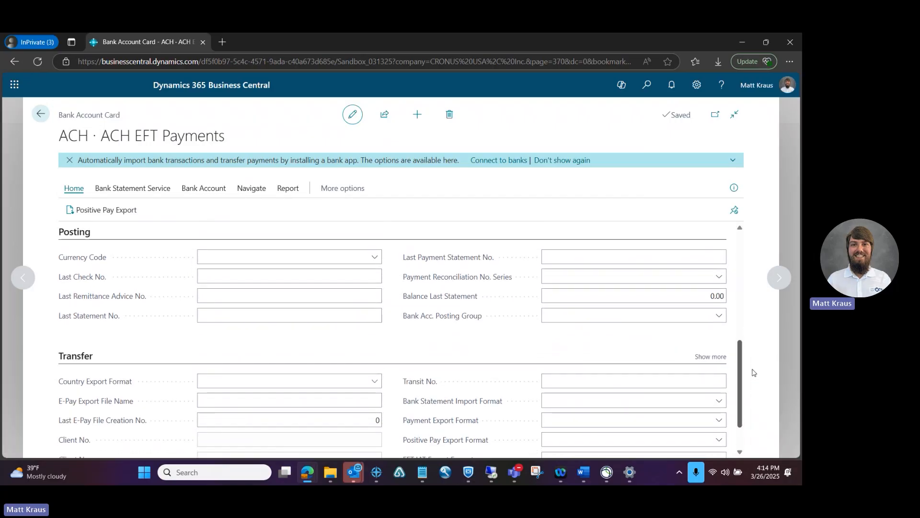
Step: Set the Last Remittance Advice No. to 10
mouse_move(441, 312)
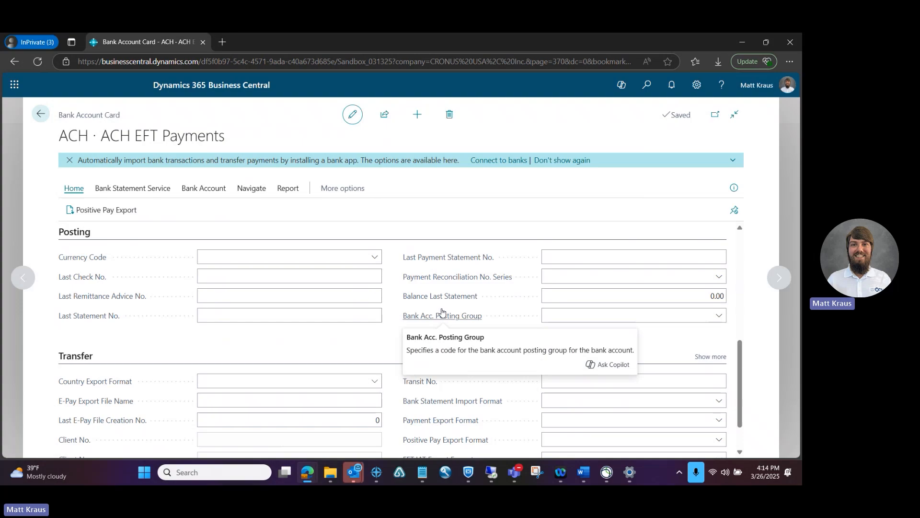
left_click(363, 282)
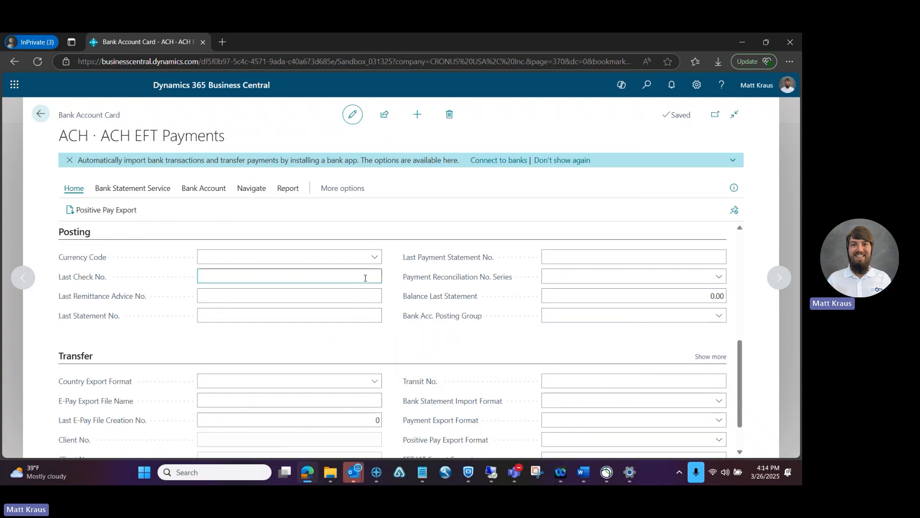
left_click(344, 295)
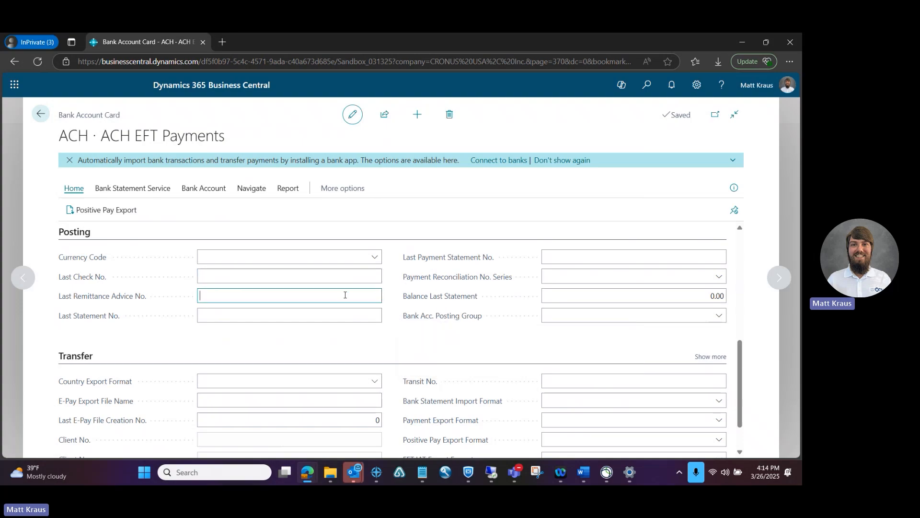
type("1")
type("0")
key("Tab")
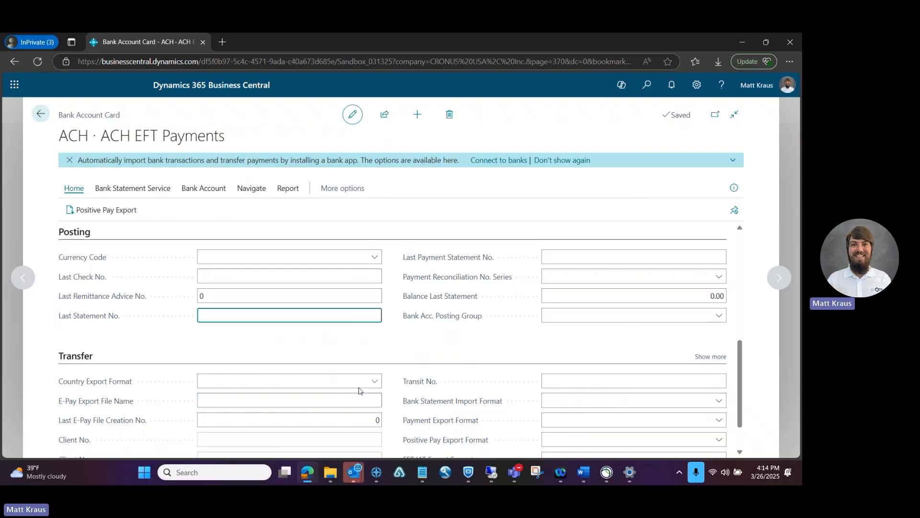
Step: Choose US as Country Export Format and set E-Pay Export File Name to testACHfile001
left_click(374, 383)
left_click(310, 398)
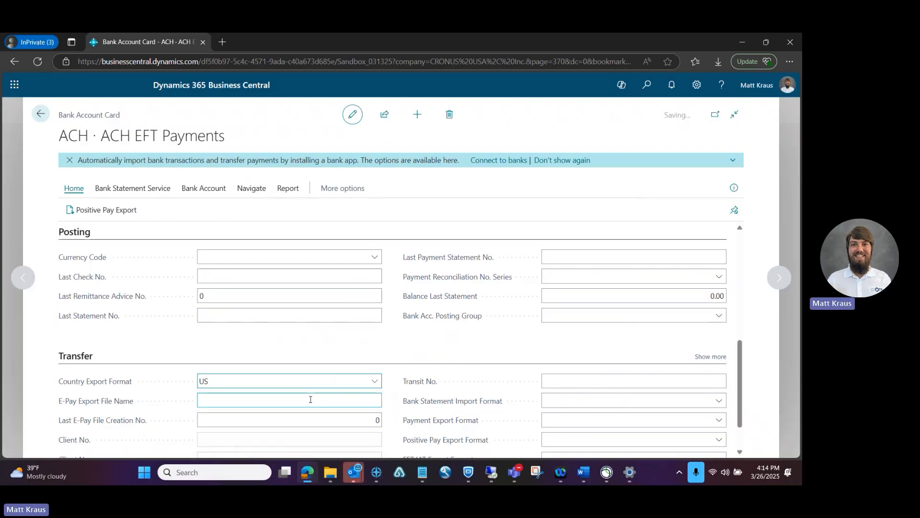
left_click(281, 397)
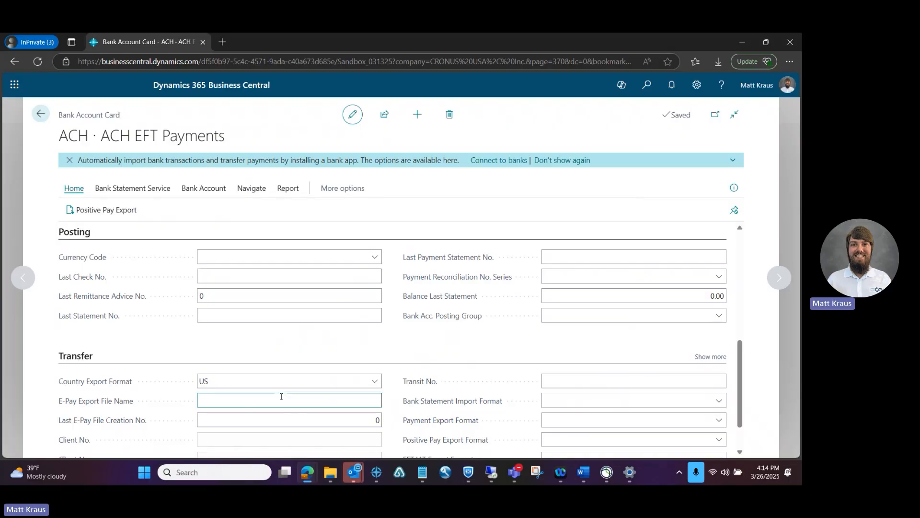
type("testACHfile001")
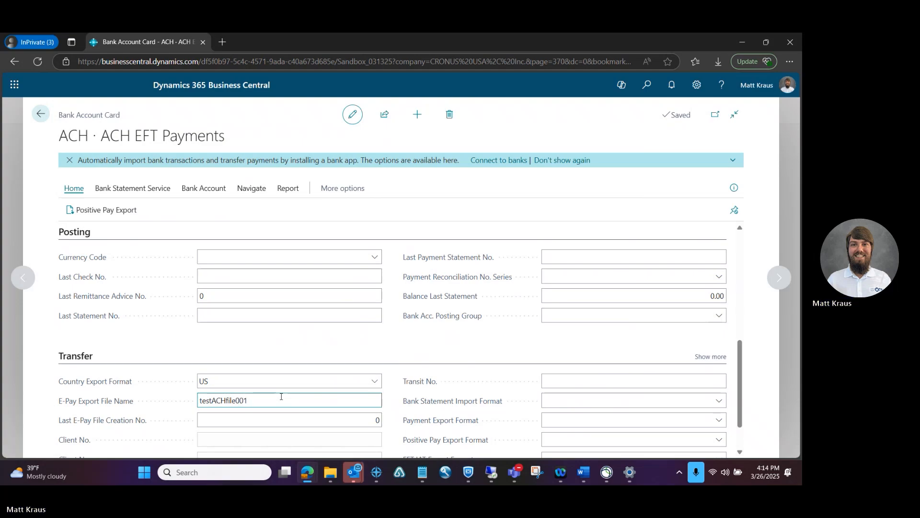
key("Tab")
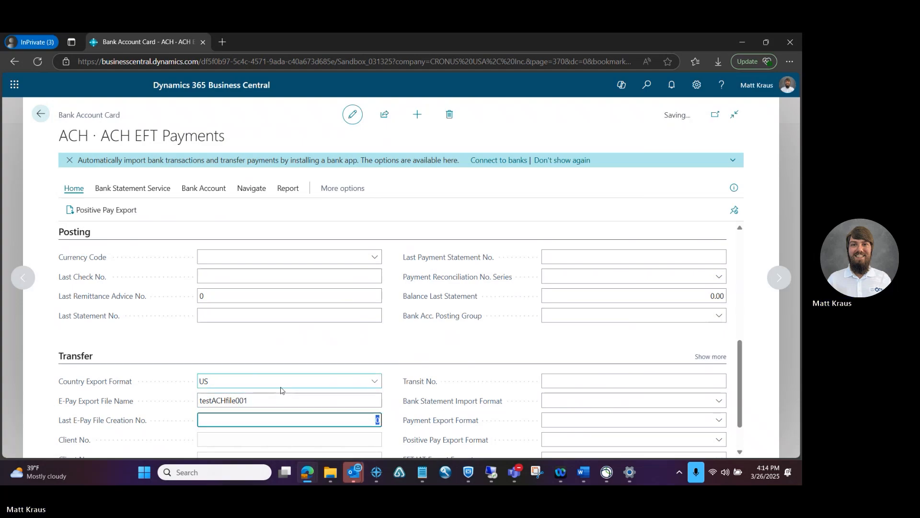
Step: Paste routing number 043000096 from Notepad into the Transit No. field
scroll(733, 374, "down", 1)
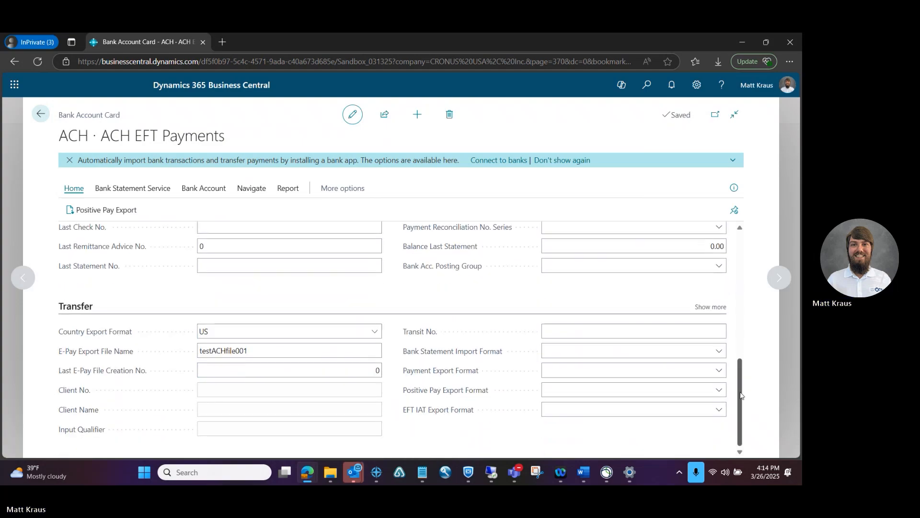
left_click(657, 336)
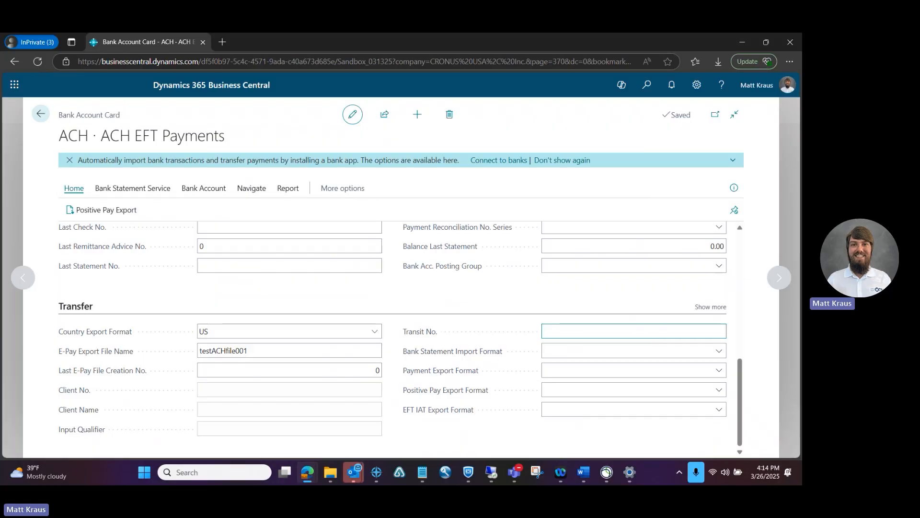
key("alt+Tab")
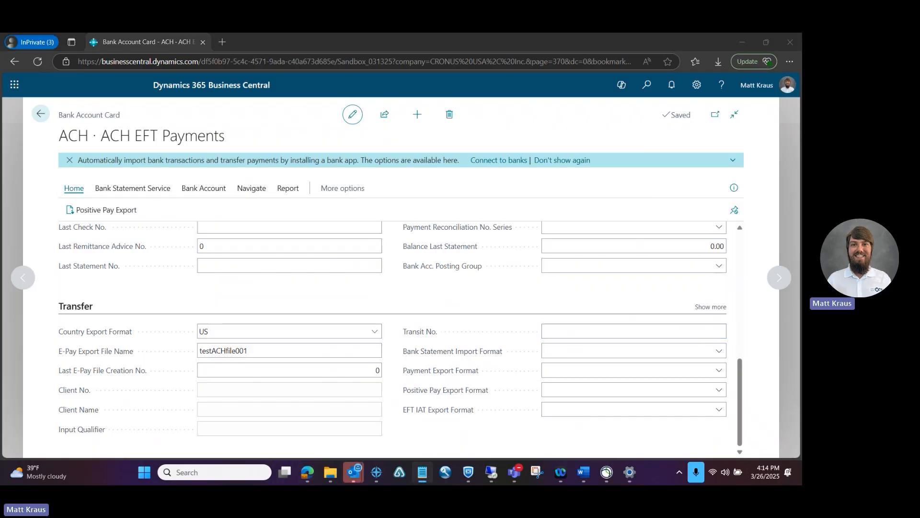
left_click(578, 333)
type("043000096")
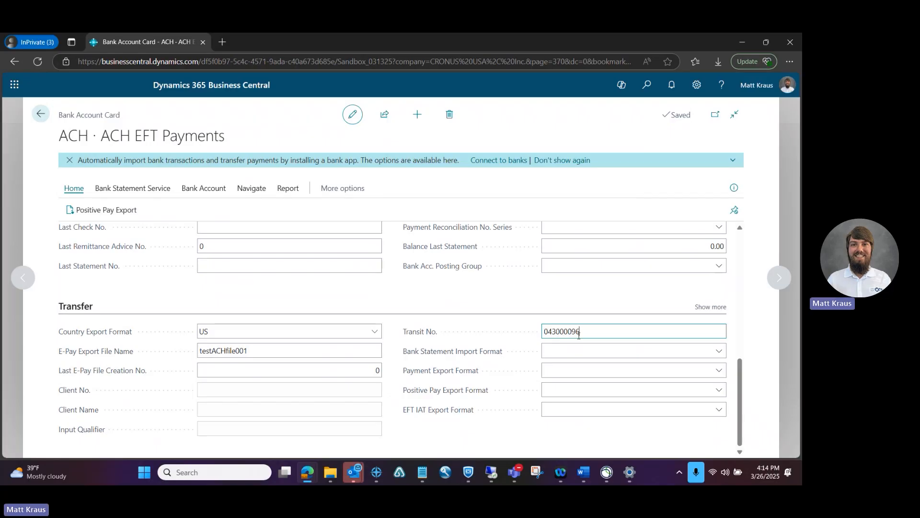
key("Tab")
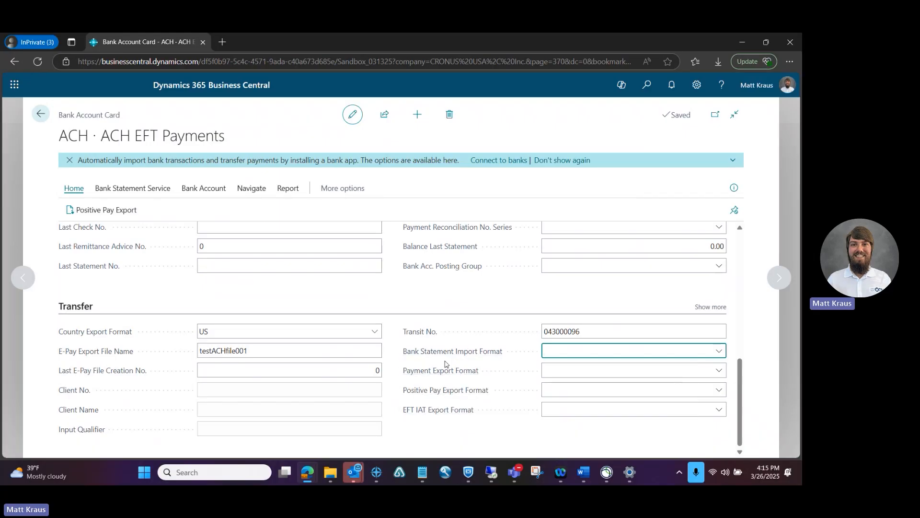
mouse_move(422, 472)
Step: Set both Payment Export Format and EFT IAT Export Format to US EFT CCD, then close the card
left_click(720, 410)
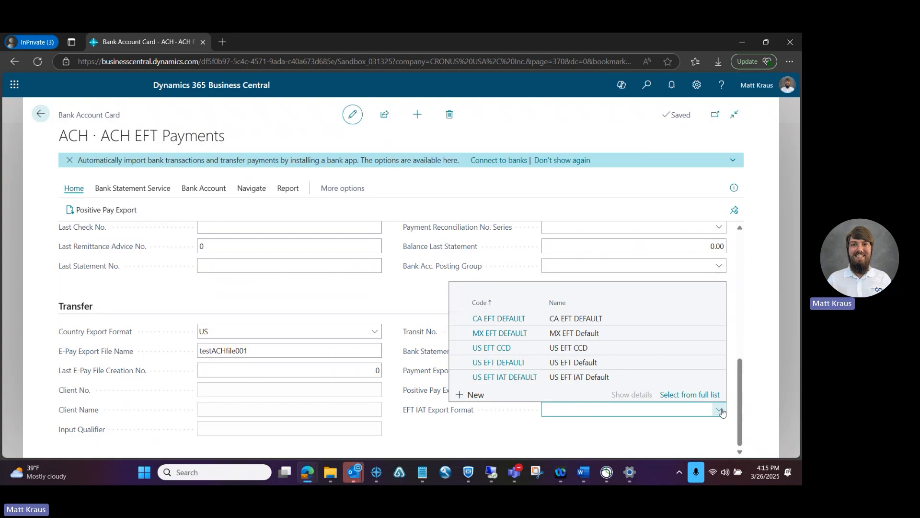
left_click(722, 412)
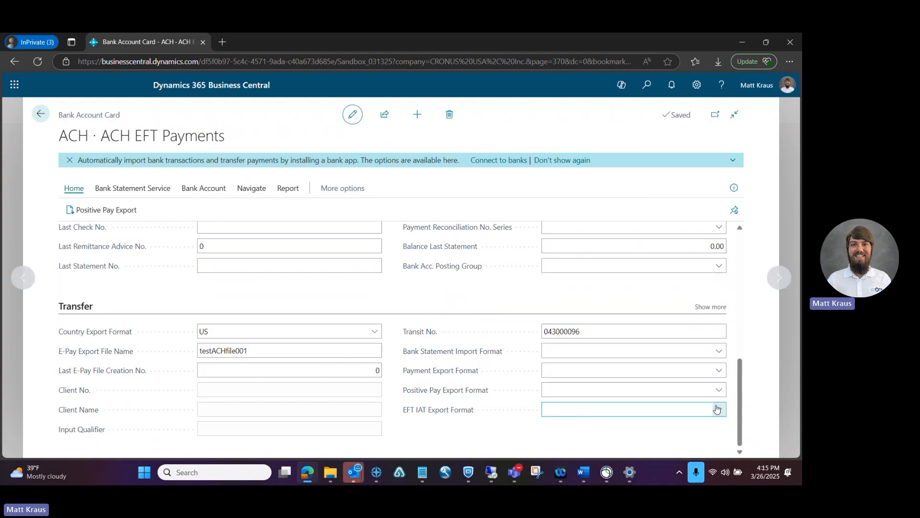
left_click(720, 374)
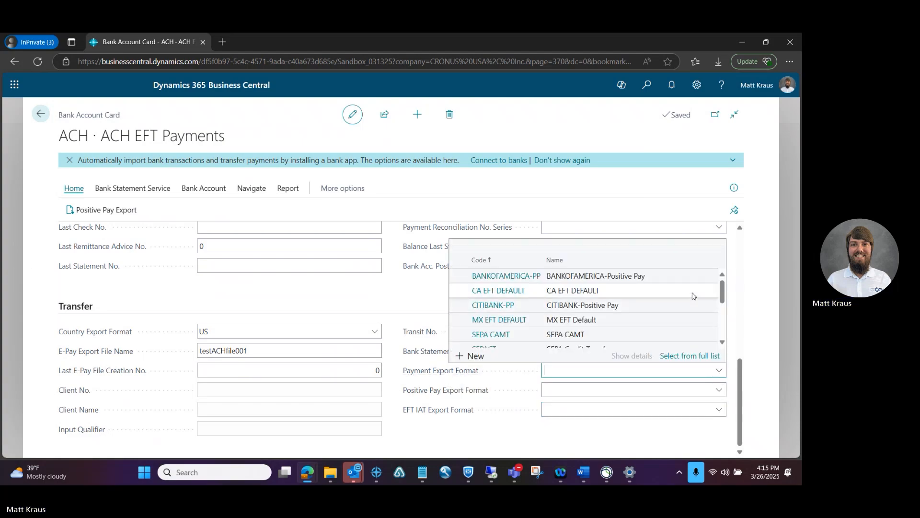
left_click_drag(723, 300, 722, 329)
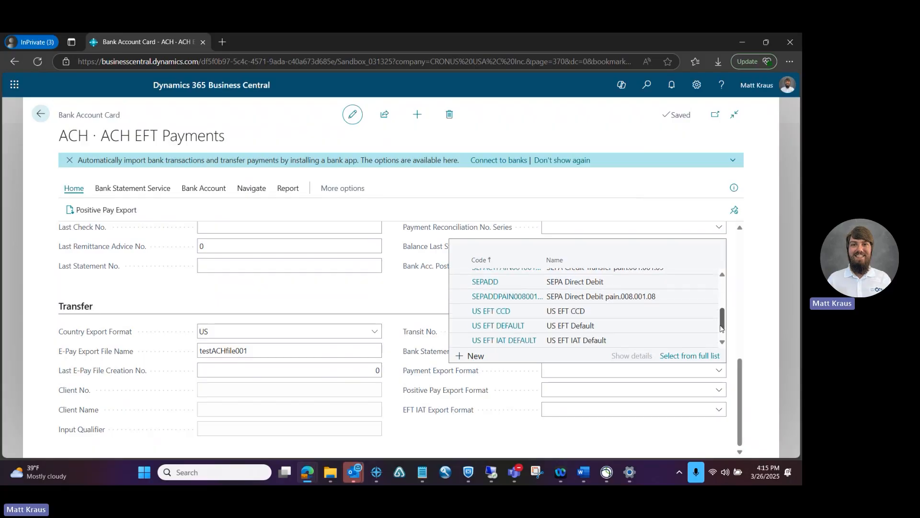
left_click(503, 310)
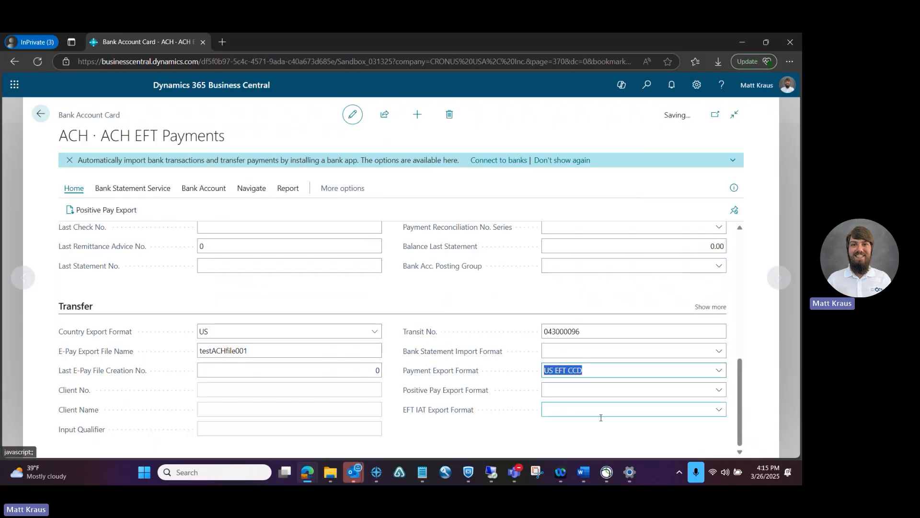
left_click(718, 410)
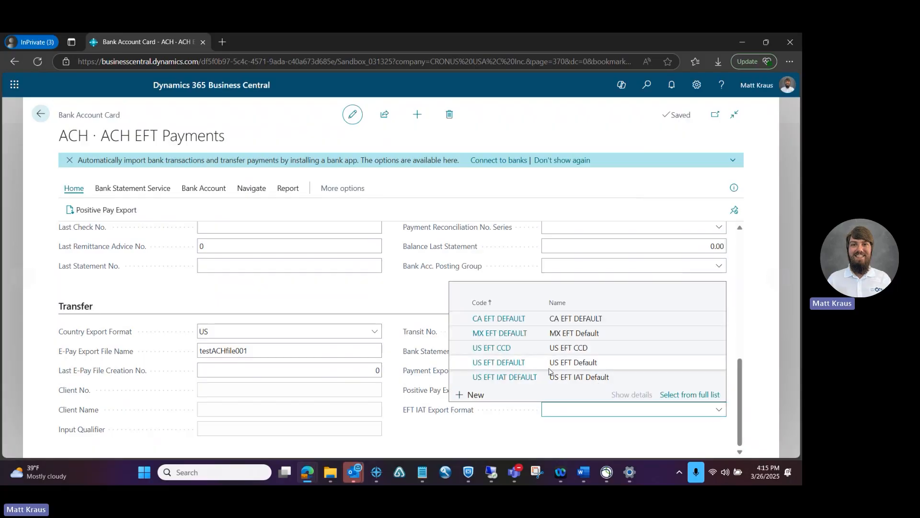
left_click(504, 348)
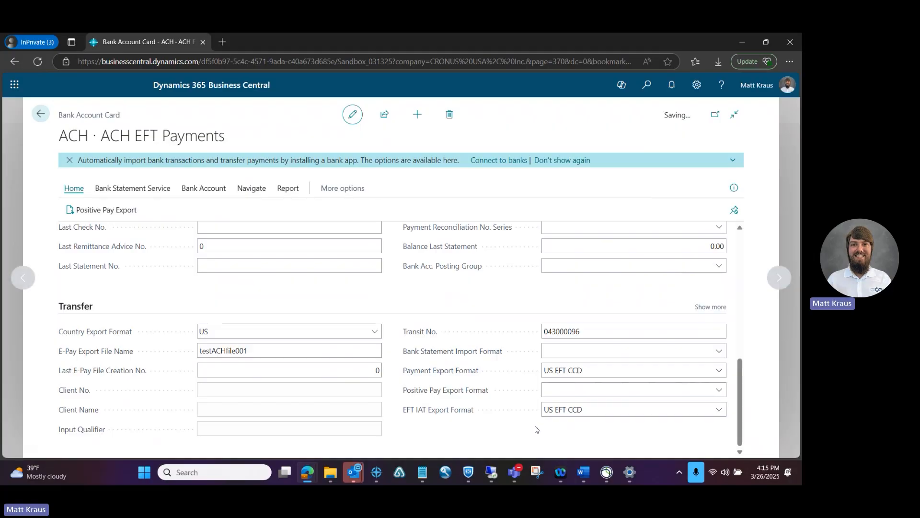
left_click(700, 346)
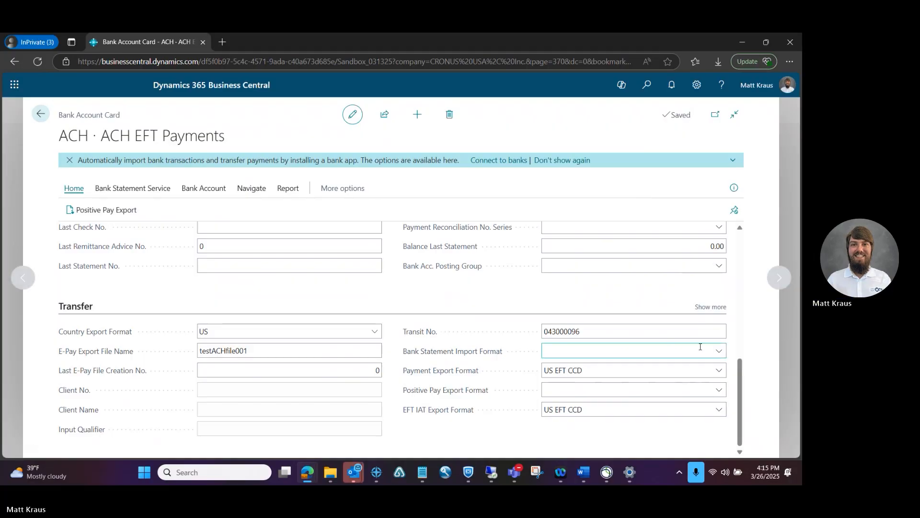
left_click(363, 365)
left_click(349, 303)
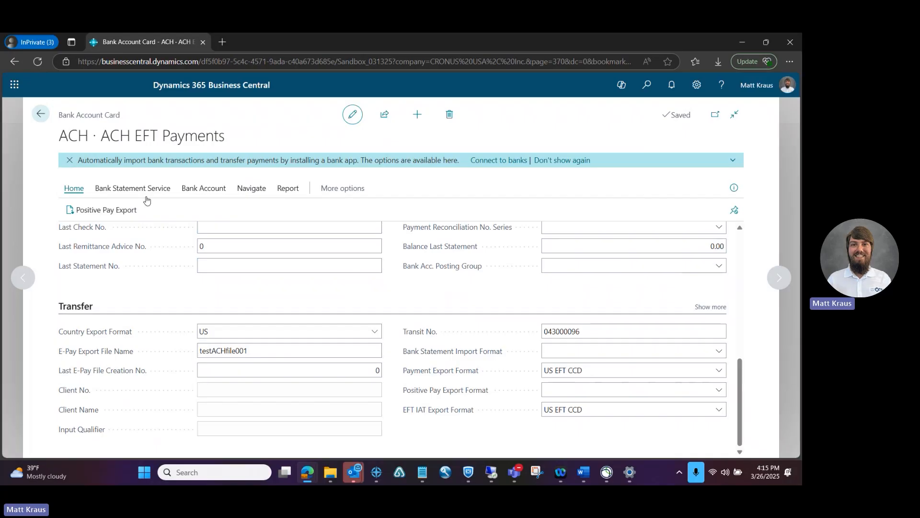
left_click(41, 113)
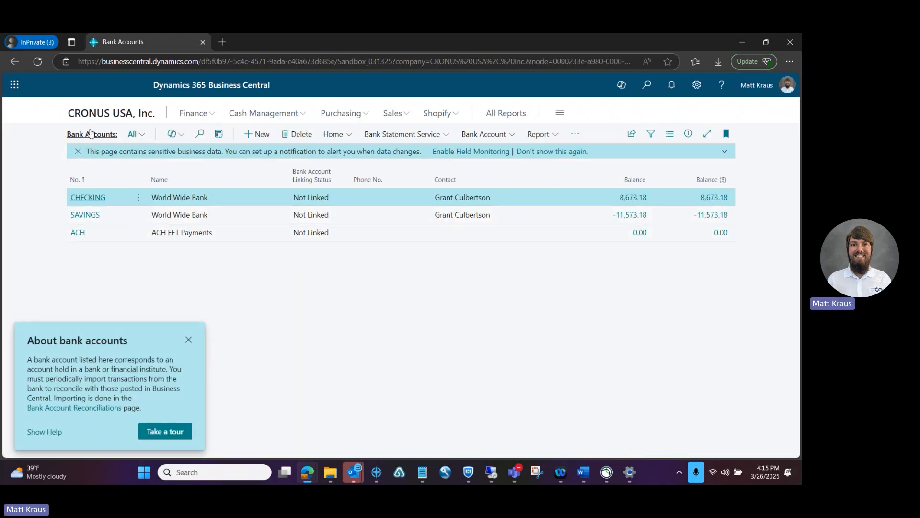
Step: Go to the CRONUS USA, Inc. home page and open Purchasing > Vendors
left_click(104, 116)
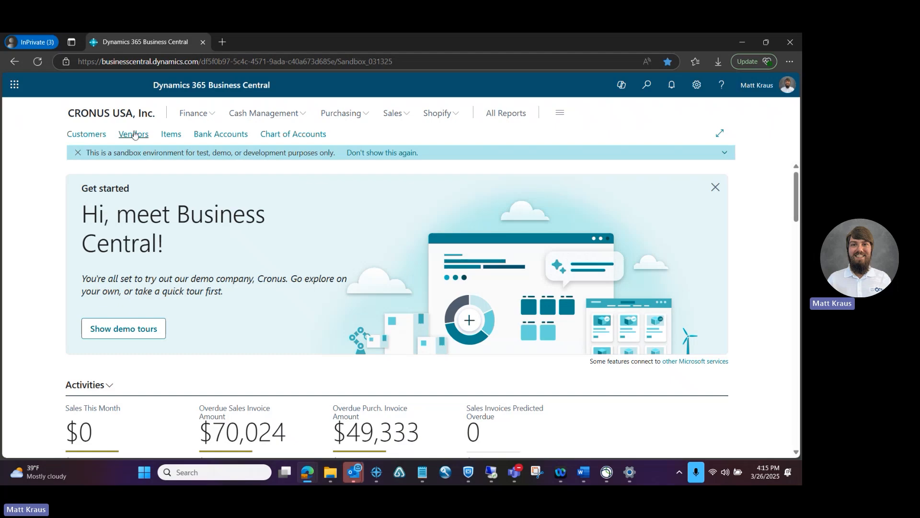
left_click(363, 120)
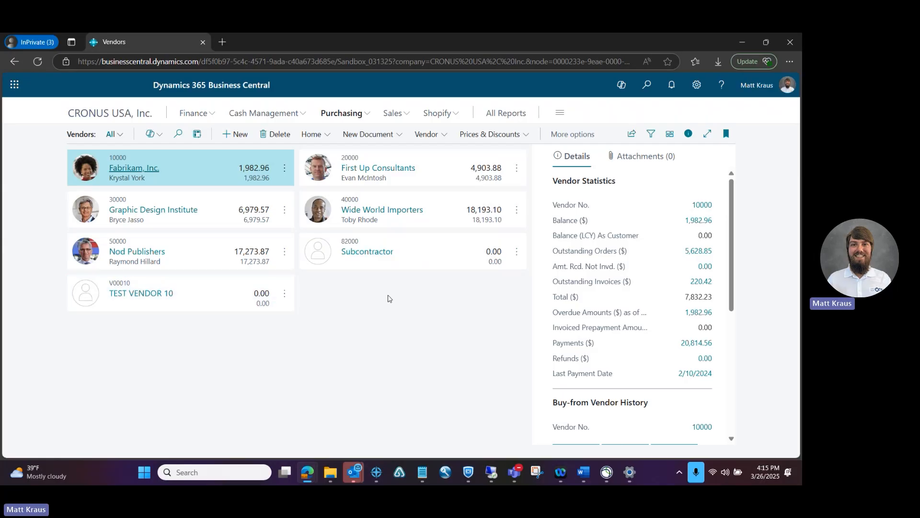
Step: Open vendor 40000 Wide World Importers and view its empty Vendor Bank Account List
left_click(381, 211)
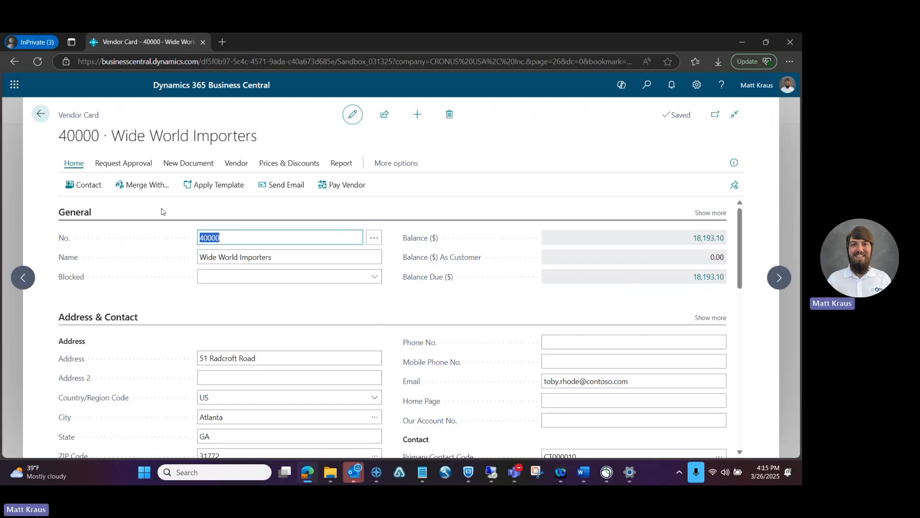
left_click(227, 165)
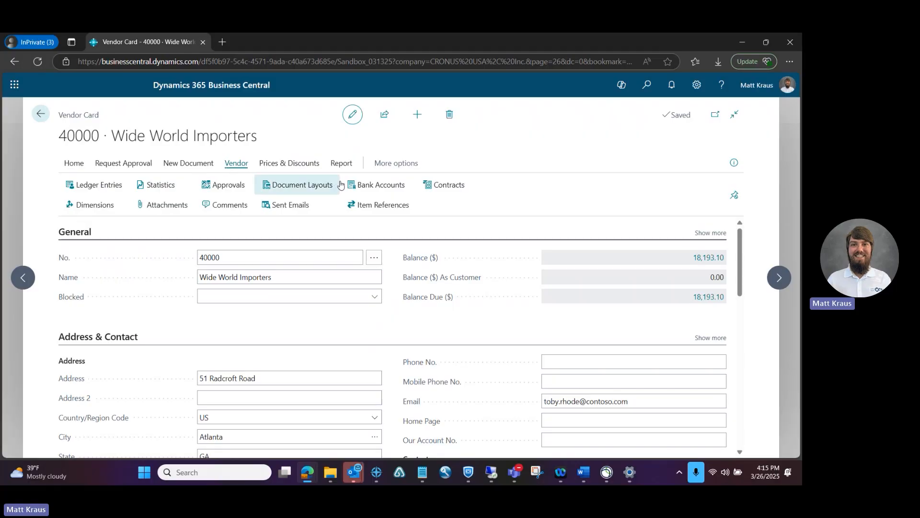
left_click(367, 184)
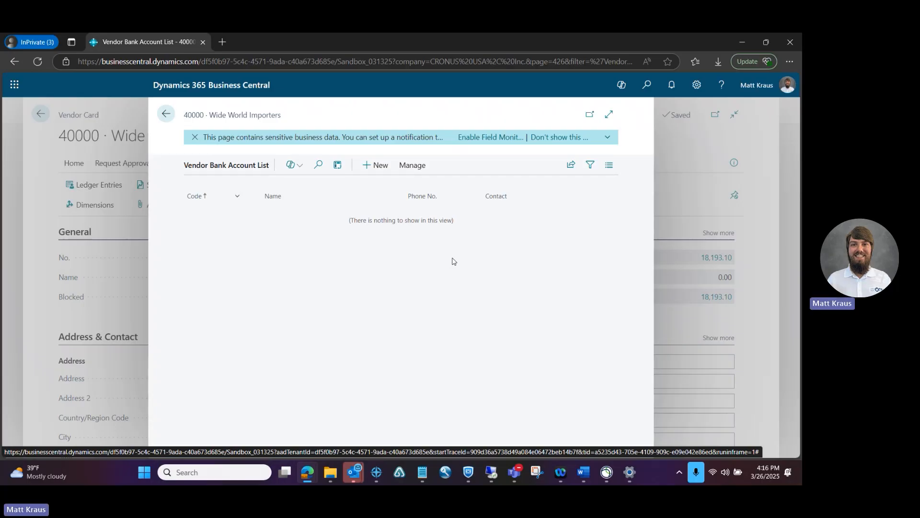
Step: Add vendor bank account code HUNTINGTON, name Huntinton Bank, address 654 Rook Street
left_click(373, 166)
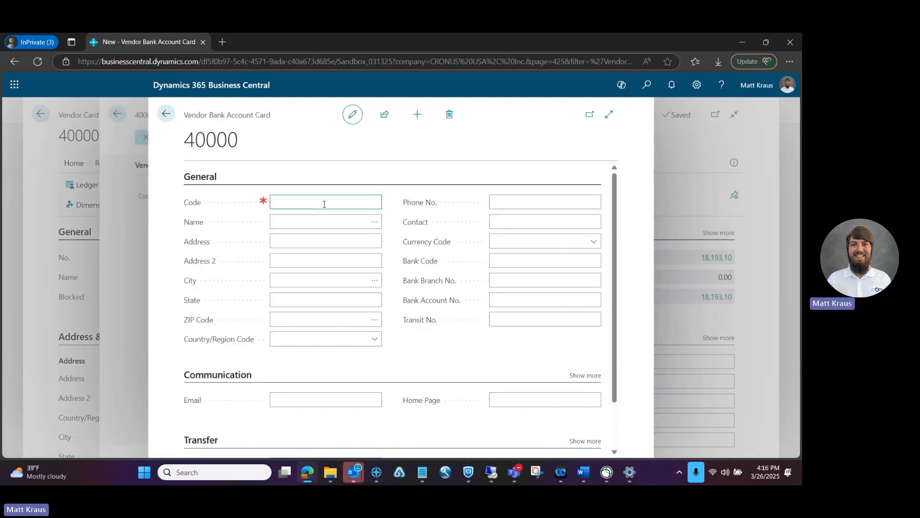
type("HUNTINGTON")
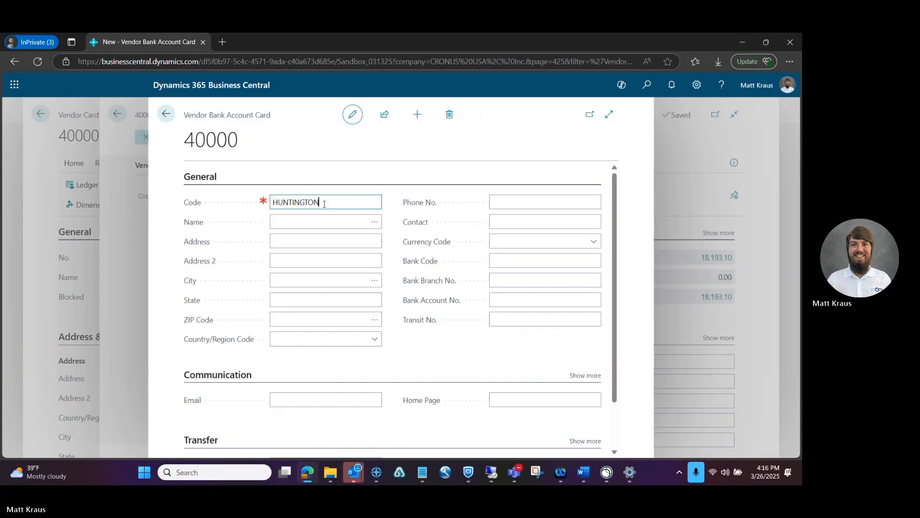
key("Tab")
type("Hu")
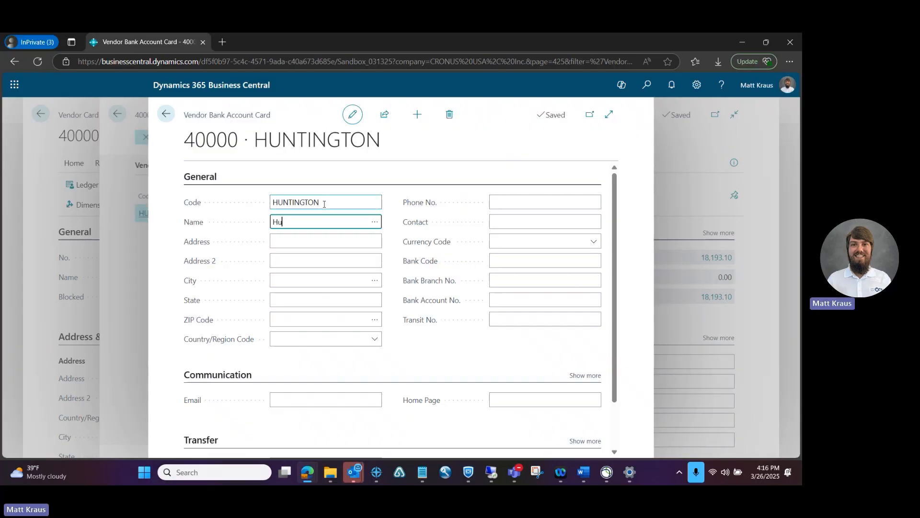
type("ntinton")
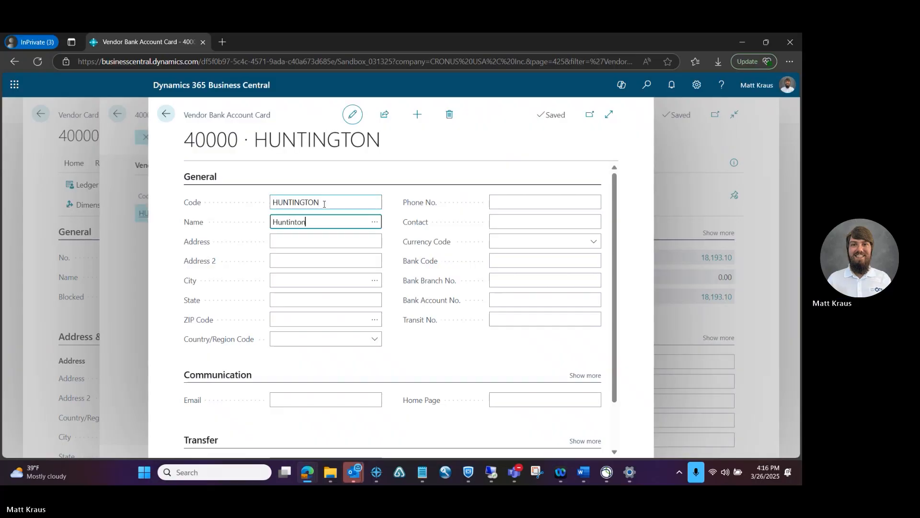
type(" Bank")
left_click(309, 242)
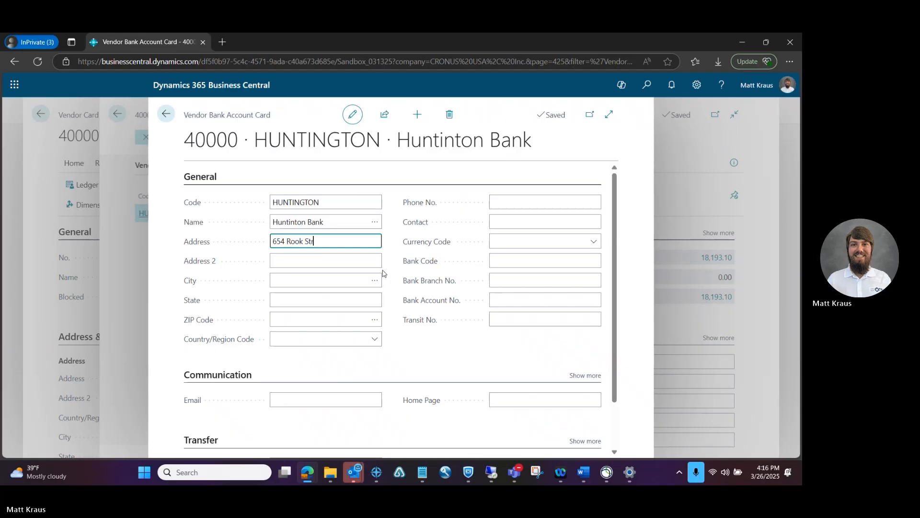
key("Tab")
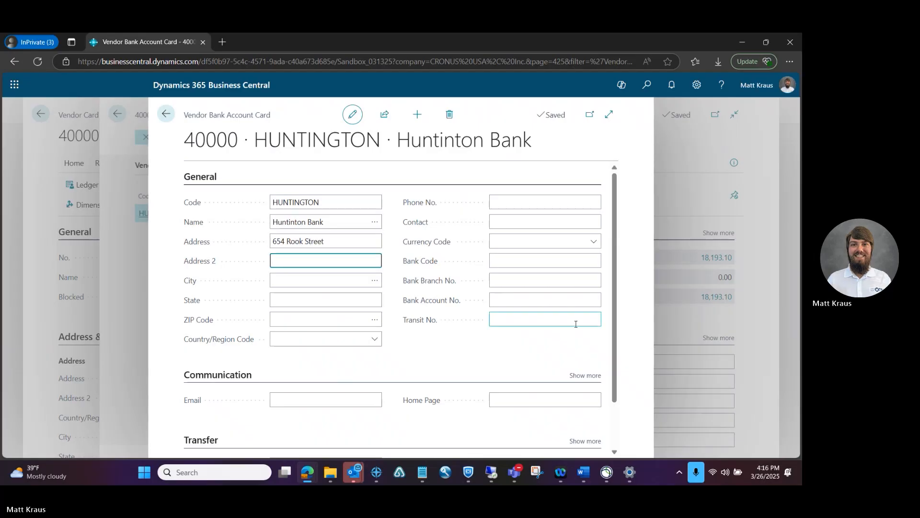
Step: Fill in the bank's contact e-mail address on the HUNTINGTON card
scroll(615, 311, "down", 2)
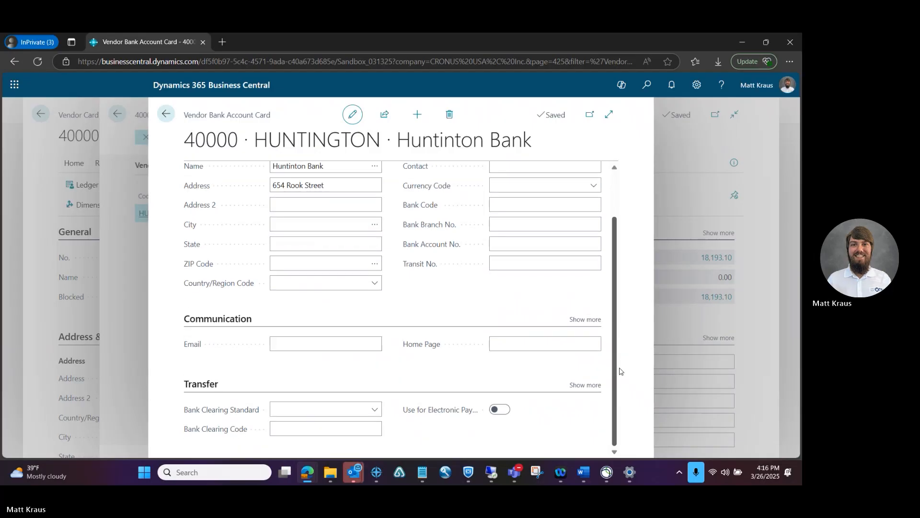
left_click(297, 342)
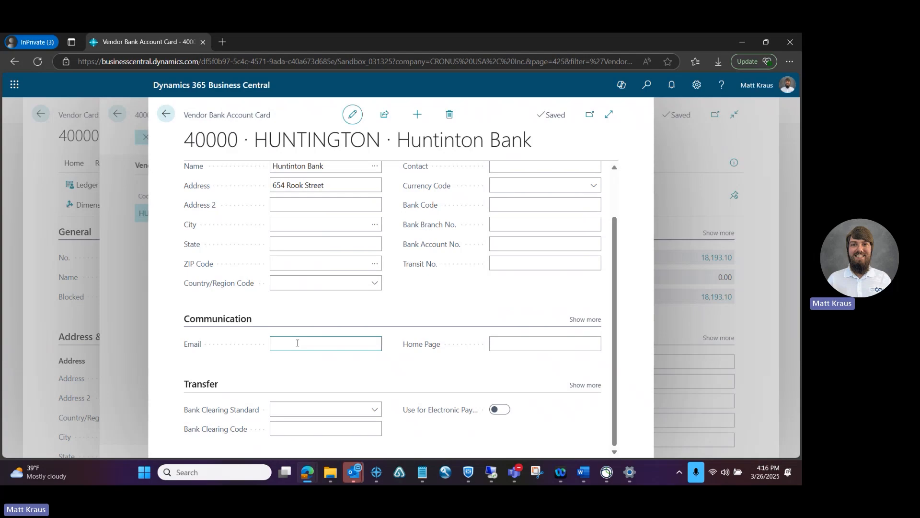
type("123@")
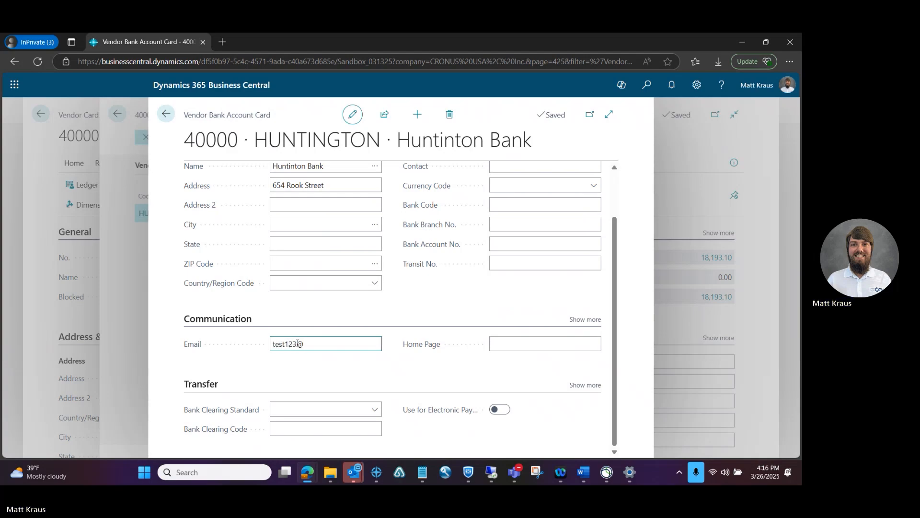
type("hotmail.com")
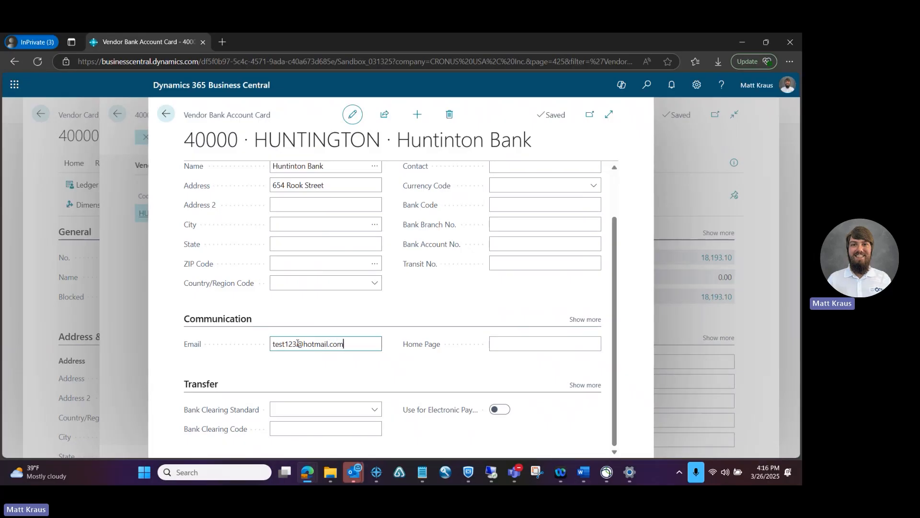
key("Tab")
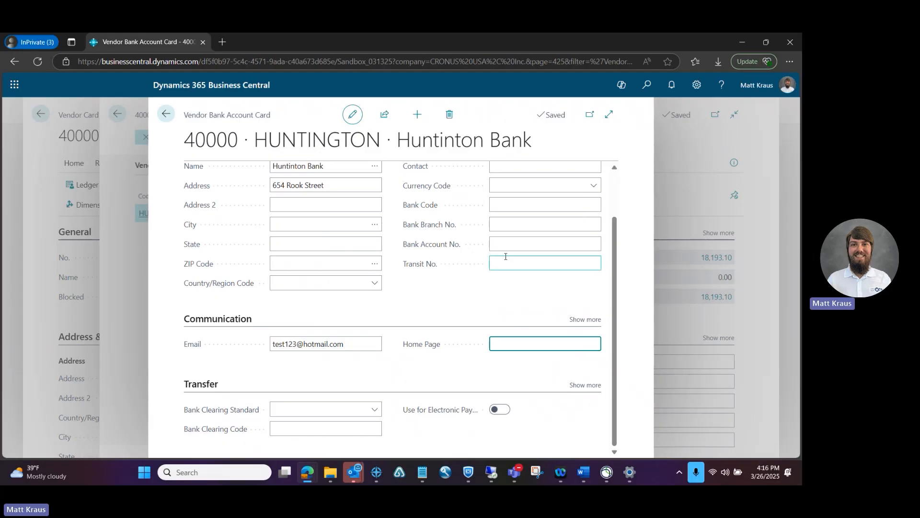
Step: Paste Transit No. 044000024 from Notepad and enter the bank account number
key("alt+Tab")
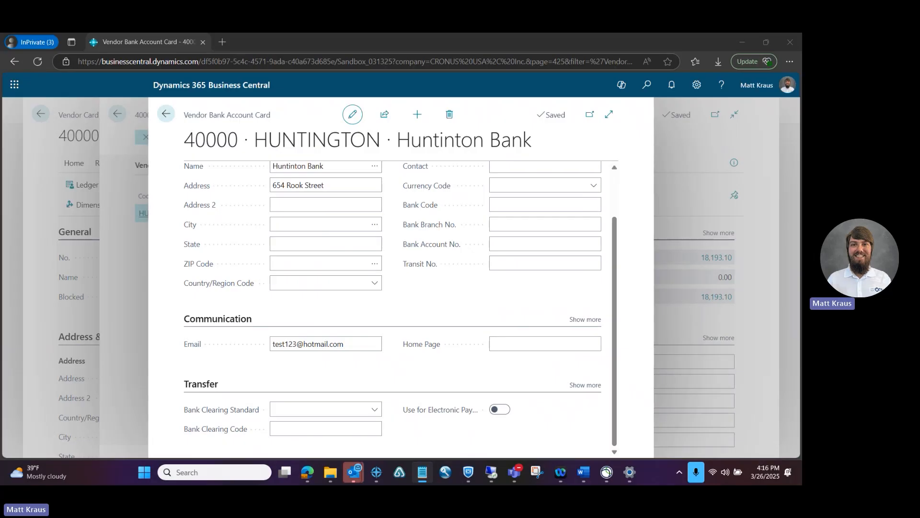
left_click(507, 263)
type("044000024")
left_click(508, 243)
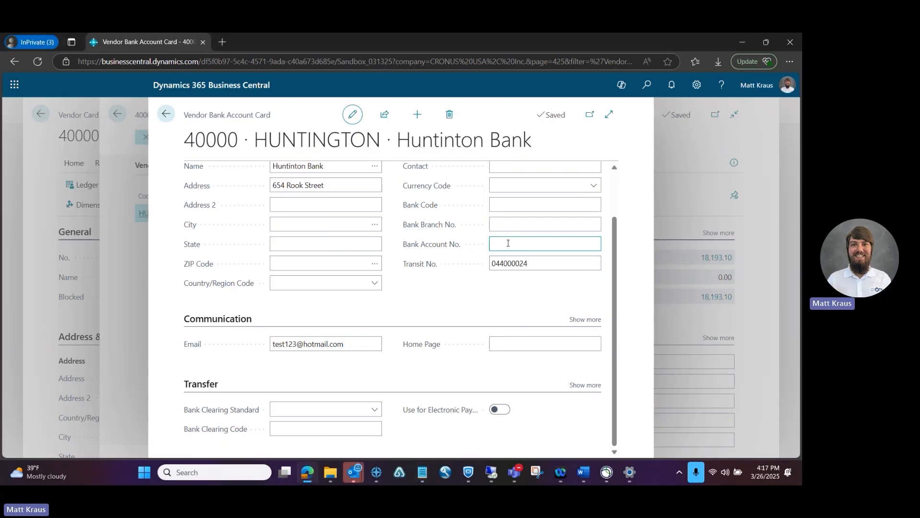
type("01234567890")
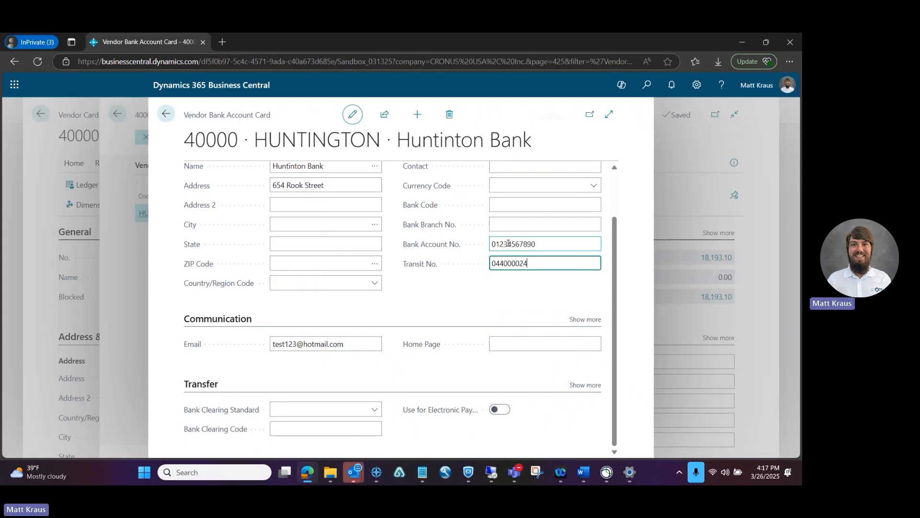
key("Tab")
left_click(494, 300)
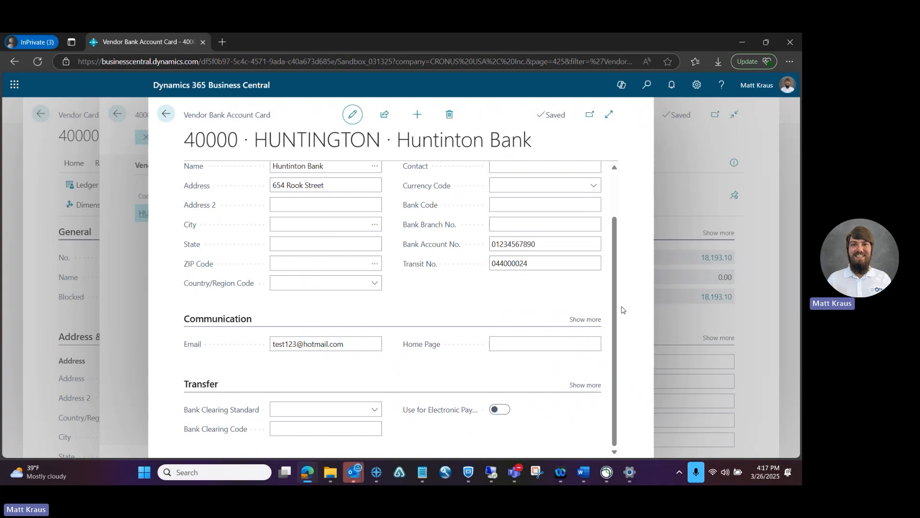
left_click_drag(611, 305, 609, 328)
Step: Enable Use for Electronic Payments on HUNTINGTON, then close the card back to the list
left_click(458, 286)
left_click(497, 413)
scroll(612, 263, "up", 3)
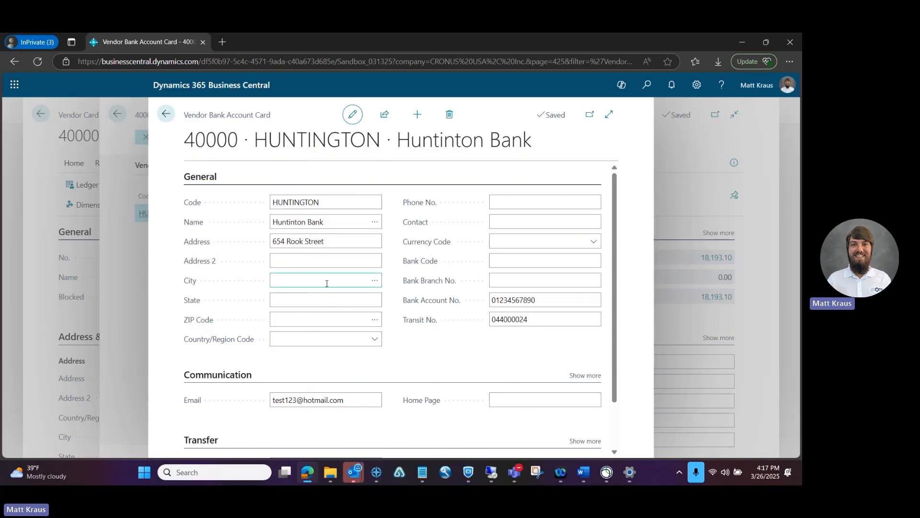
left_click(321, 297)
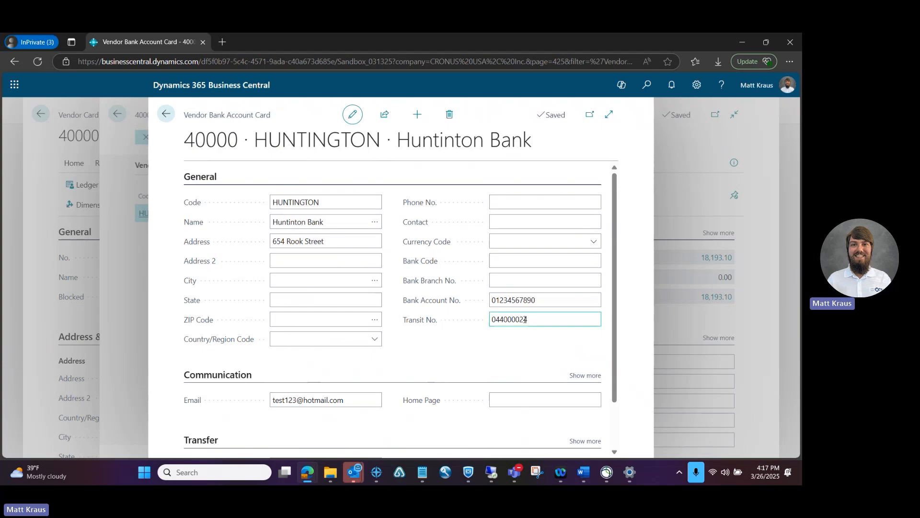
scroll(624, 415, "down", 2)
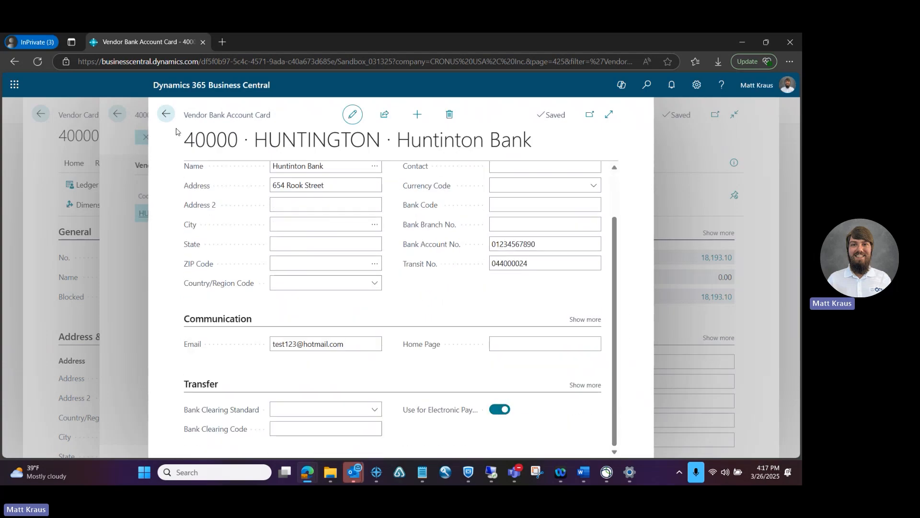
left_click(167, 116)
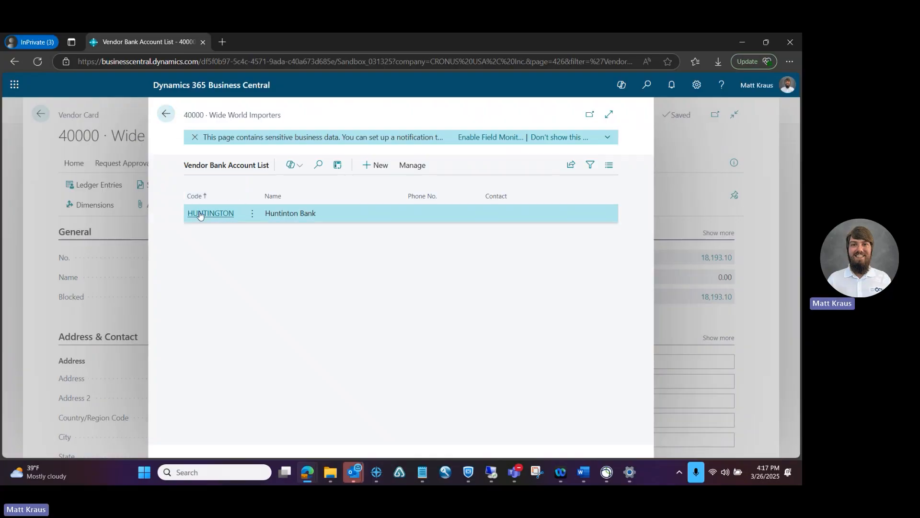
Step: Go back to the Wide World Importers vendor card and scroll to its Payments FastTab
left_click(167, 114)
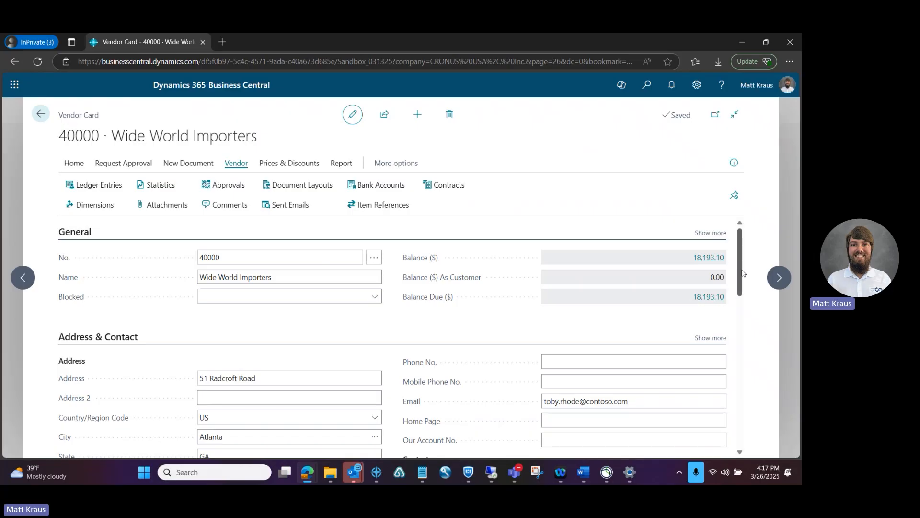
left_click_drag(742, 272, 745, 383)
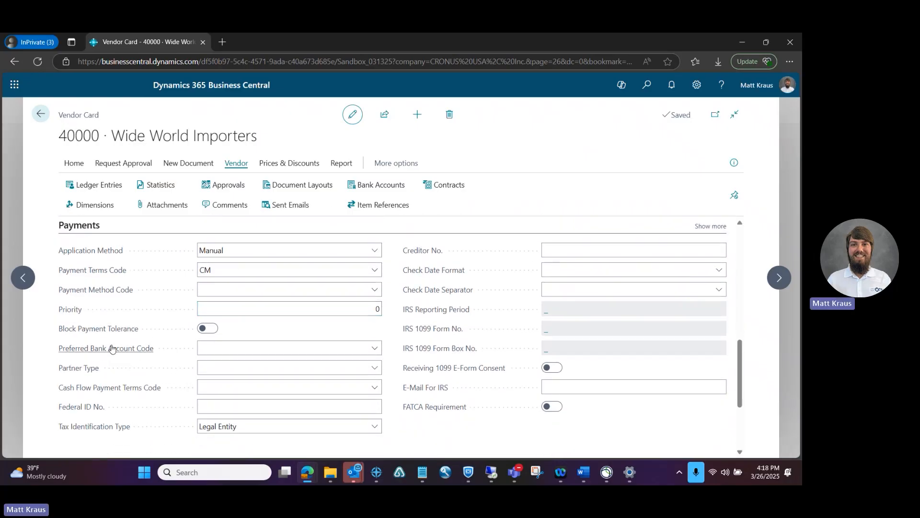
mouse_move(102, 349)
Step: Set the vendor's Preferred Bank Account Code to HUNTINGTON
left_click(373, 350)
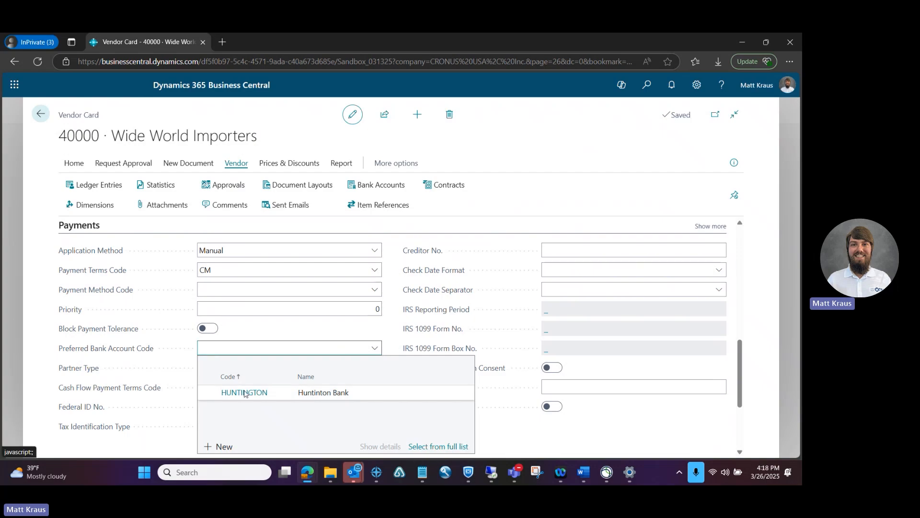
left_click(247, 393)
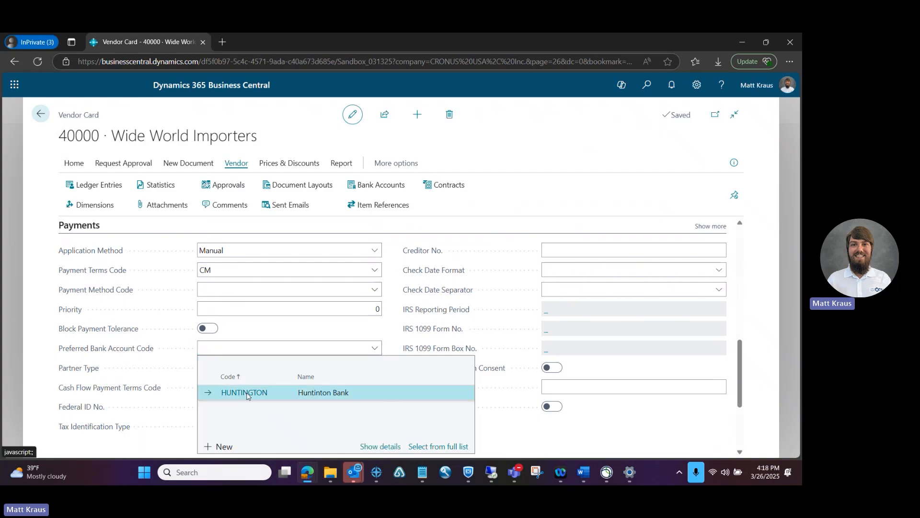
left_click(361, 334)
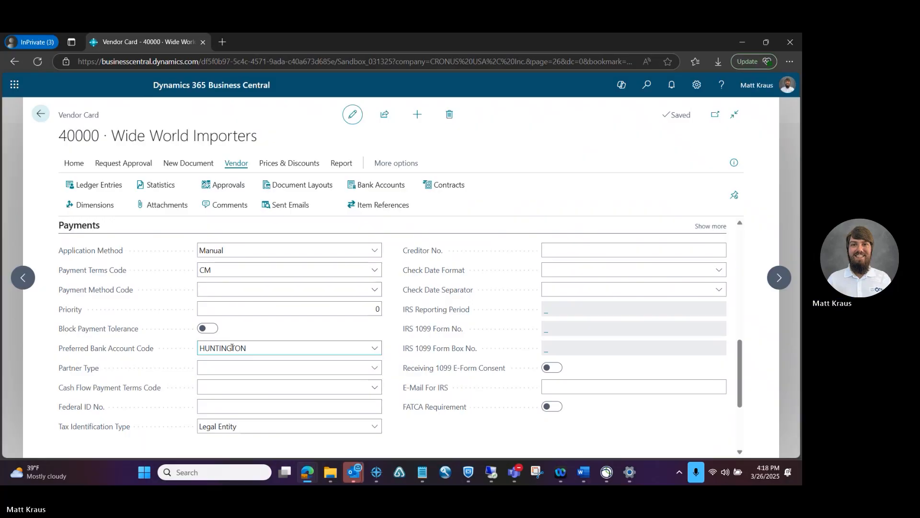
Step: Review the saved vendor card, then navigate back out to the Vendors list
scroll(733, 428, "down", 3)
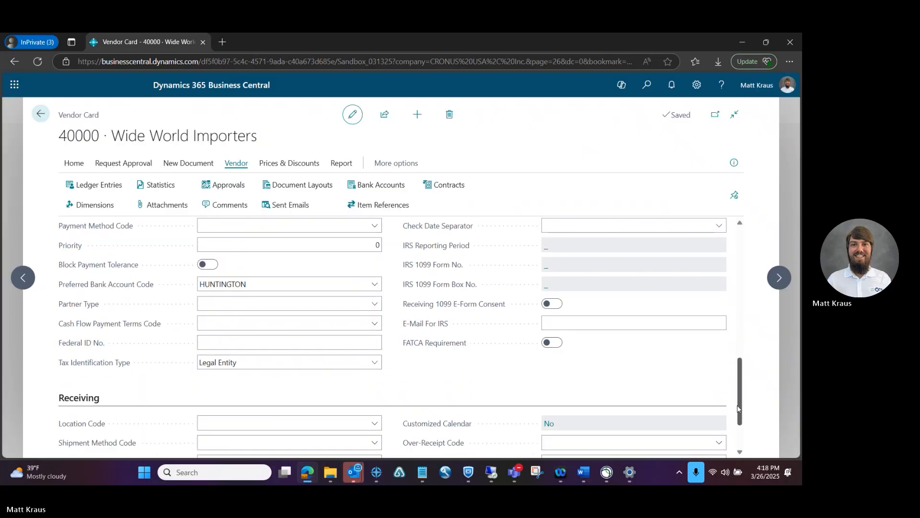
left_click_drag(733, 429, 733, 392)
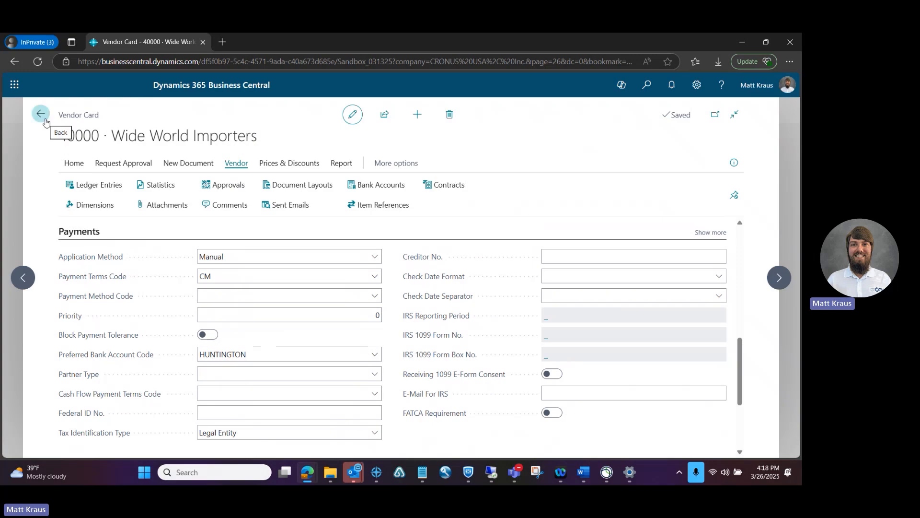
left_click(45, 121)
left_click(110, 117)
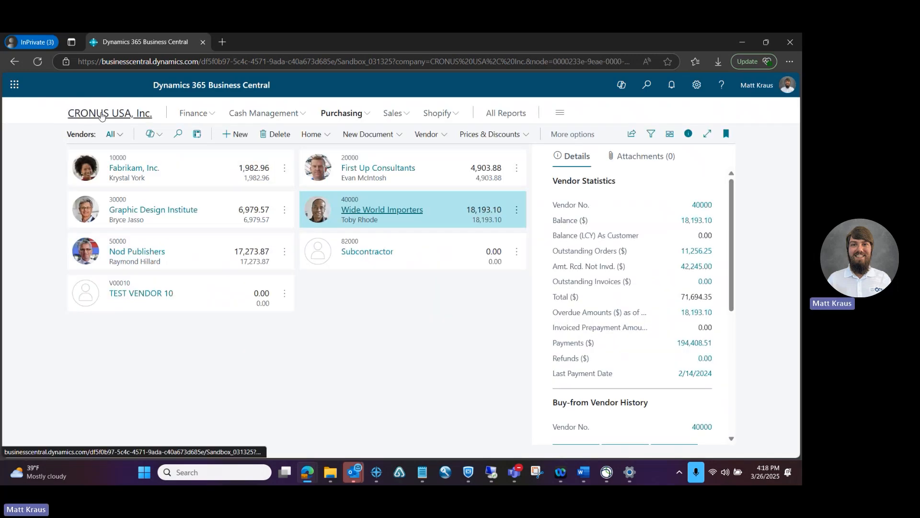